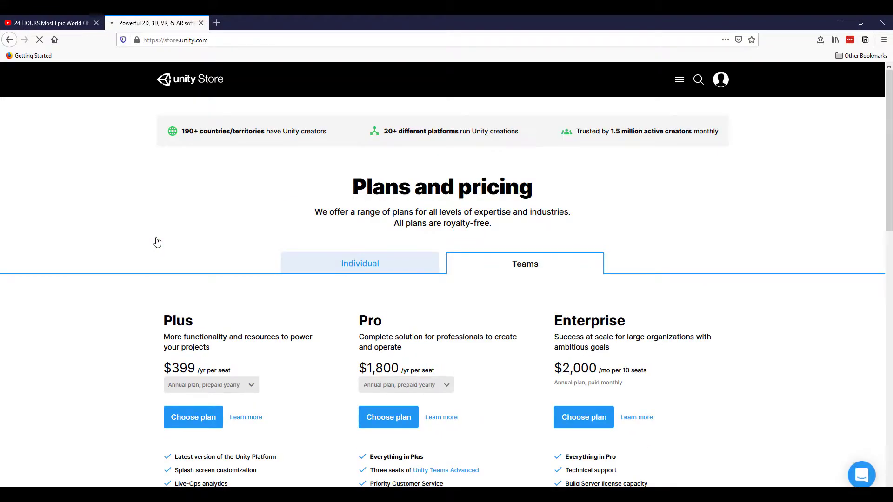
- Show the individual Unity plans and get started with the free Personal plan
{"action": "left_click", "coordinate": [393, 272]}
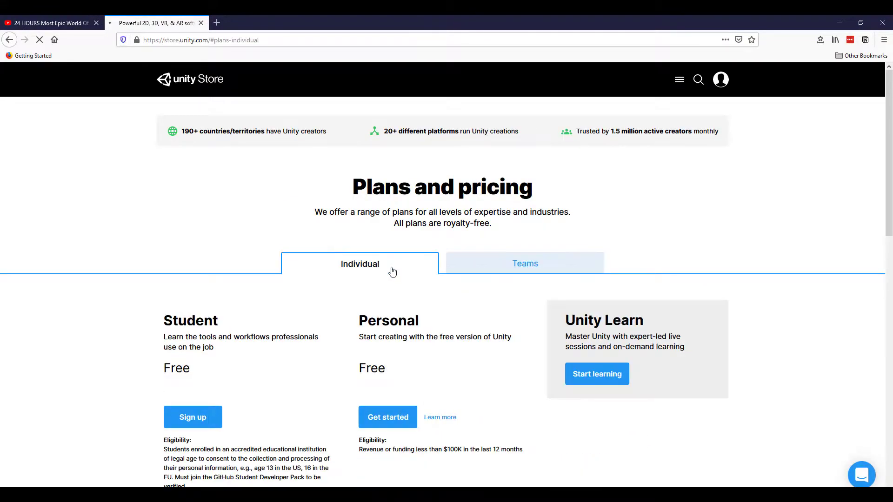
{"action": "scroll", "coordinate": [283, 365], "scroll_direction": "down", "scroll_amount": 2}
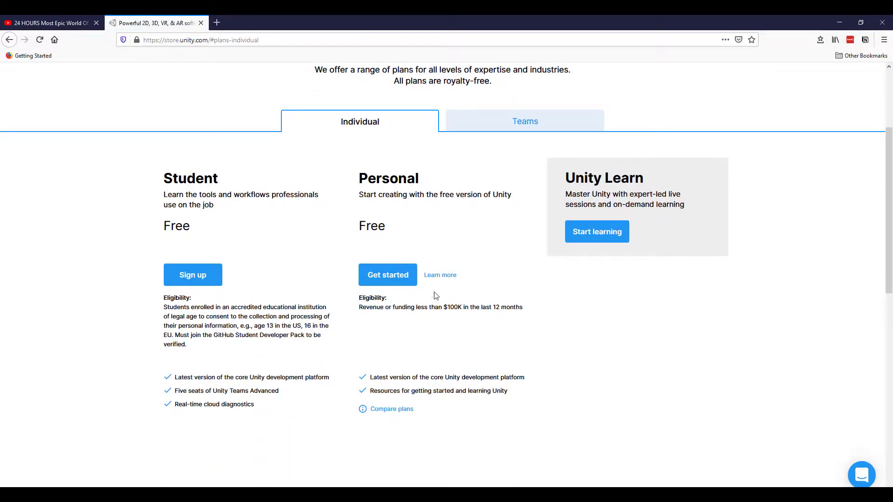
{"action": "left_click", "coordinate": [401, 281]}
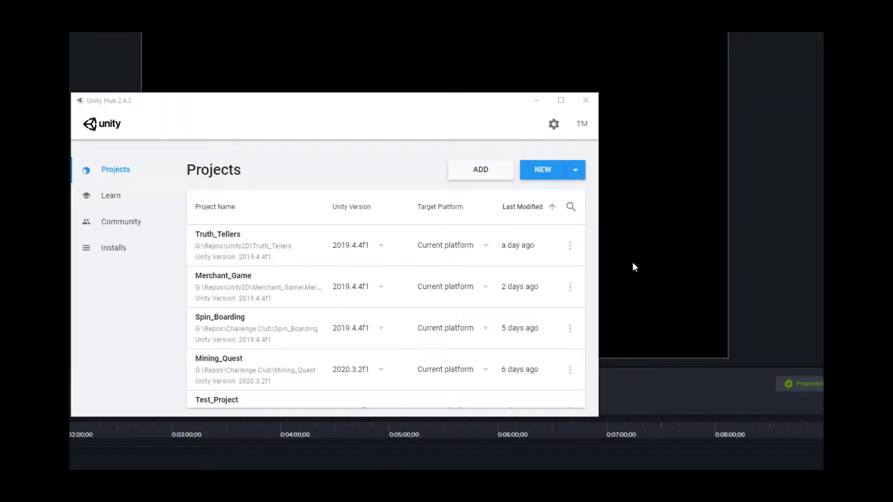
- Set up a new project from the 2D template, name it My Project, and open the storage location chooser
{"action": "left_click", "coordinate": [544, 171]}
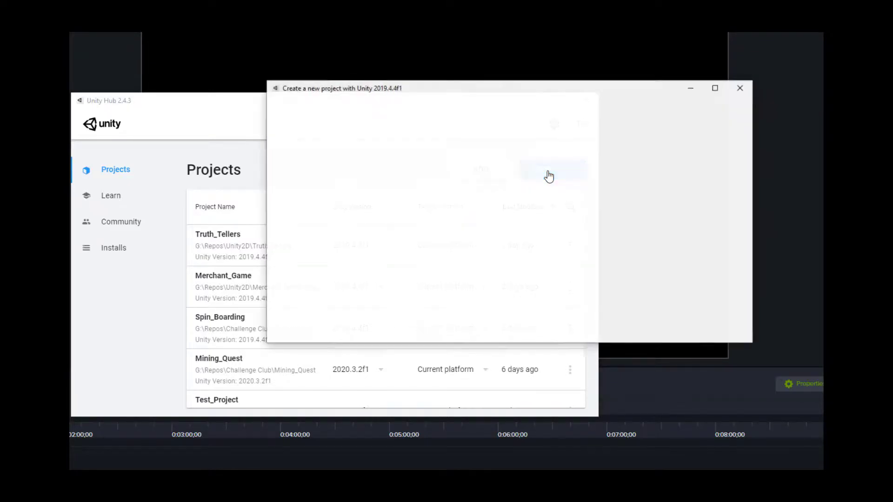
{"action": "left_click", "coordinate": [336, 180]}
{"action": "left_click", "coordinate": [394, 175]}
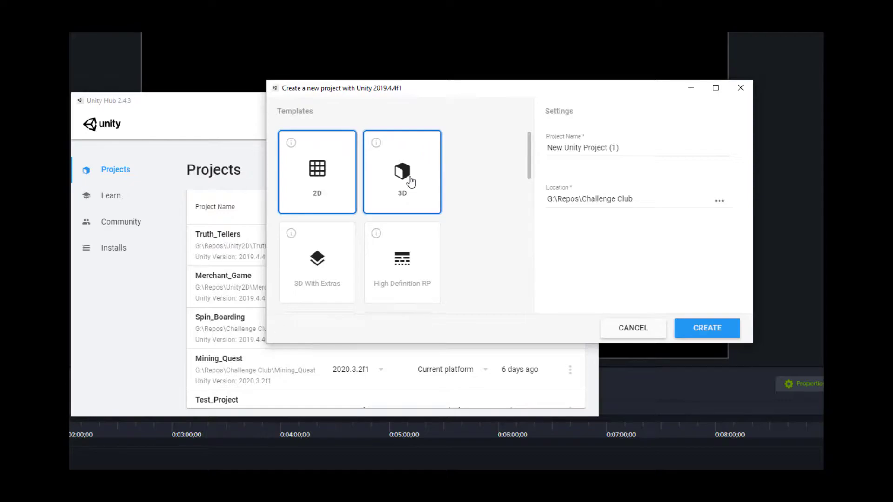
{"action": "left_click", "coordinate": [341, 184]}
{"action": "left_click_drag", "start_coordinate": [633, 146], "coordinate": [546, 149]}
{"action": "type", "text": "My Project"}
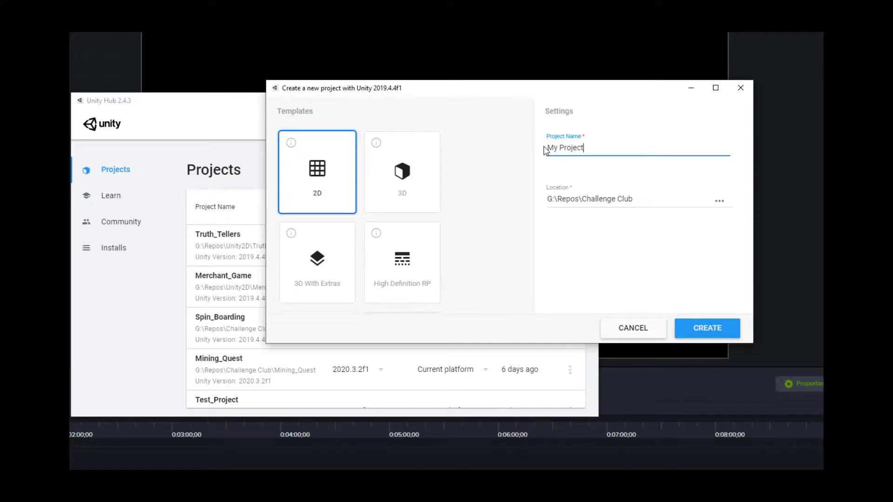
{"action": "left_click", "coordinate": [719, 200]}
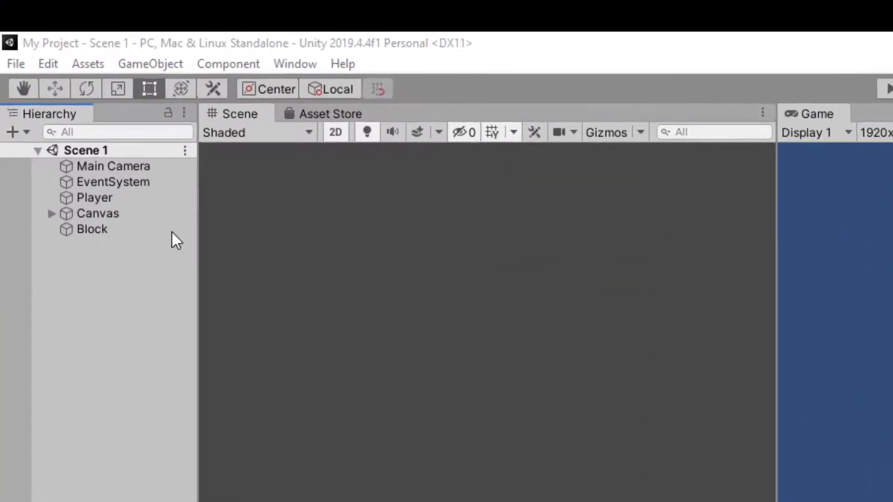
- Examine the objects in Scene 1, from the EventSystem to the Block, including the children nested under Canvas and Button
{"action": "left_click", "coordinate": [151, 186]}
{"action": "left_click", "coordinate": [152, 199]}
{"action": "left_click", "coordinate": [143, 218]}
{"action": "left_click", "coordinate": [137, 234]}
{"action": "left_click", "coordinate": [132, 255]}
{"action": "left_click", "coordinate": [56, 235]}
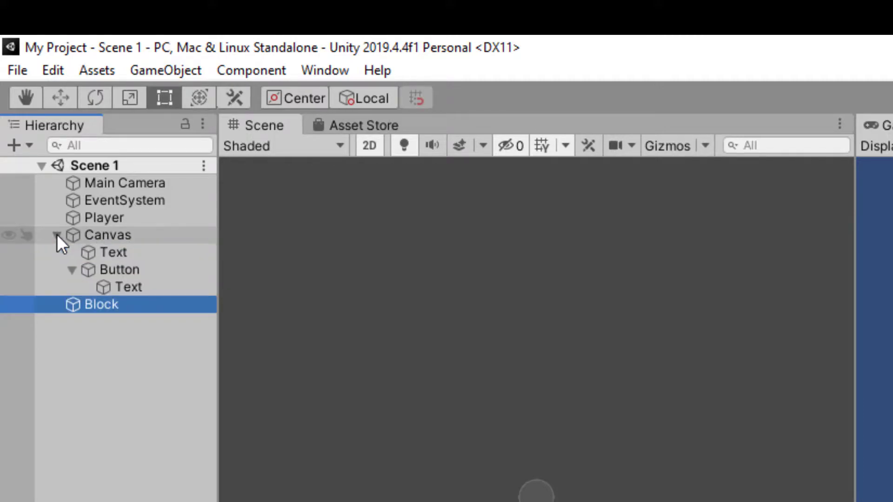
{"action": "left_click", "coordinate": [69, 269]}
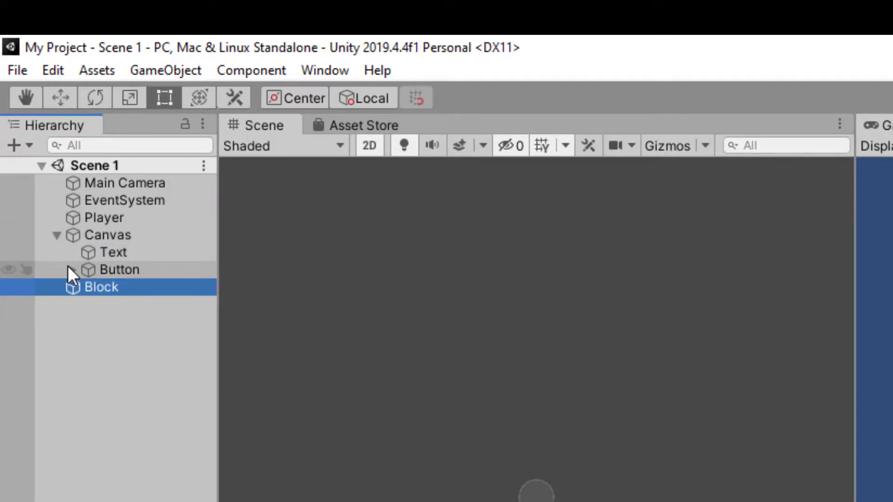
{"action": "left_click", "coordinate": [71, 269]}
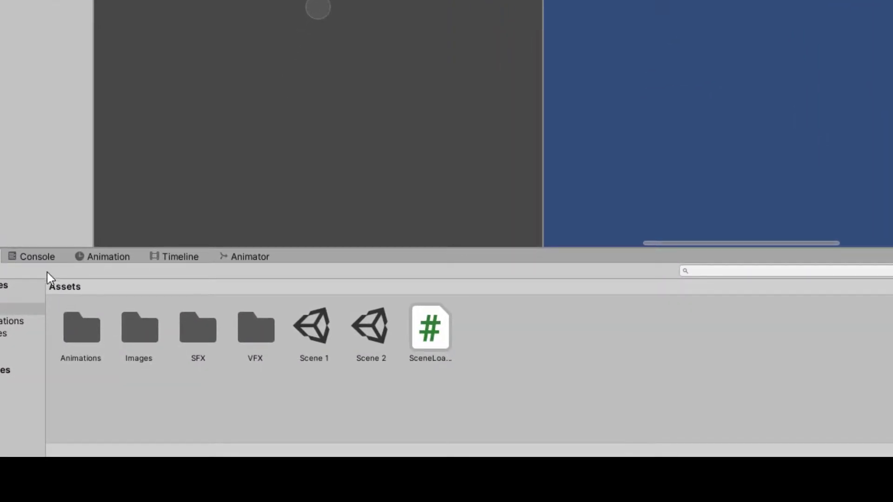
- Examine the project assets: the Animations, Images, SFX and VFX folders, the two scenes and the script
{"action": "left_click", "coordinate": [78, 331]}
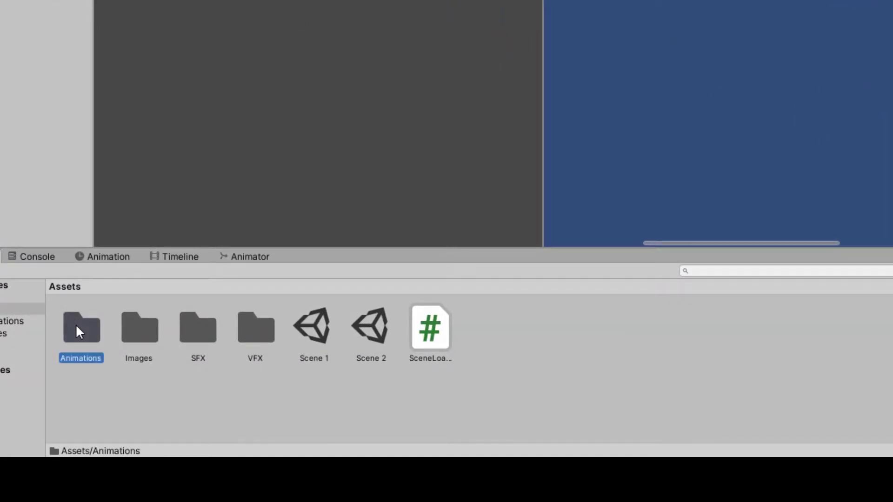
{"action": "left_click", "coordinate": [152, 339]}
{"action": "left_click", "coordinate": [197, 340]}
{"action": "left_click", "coordinate": [249, 339]}
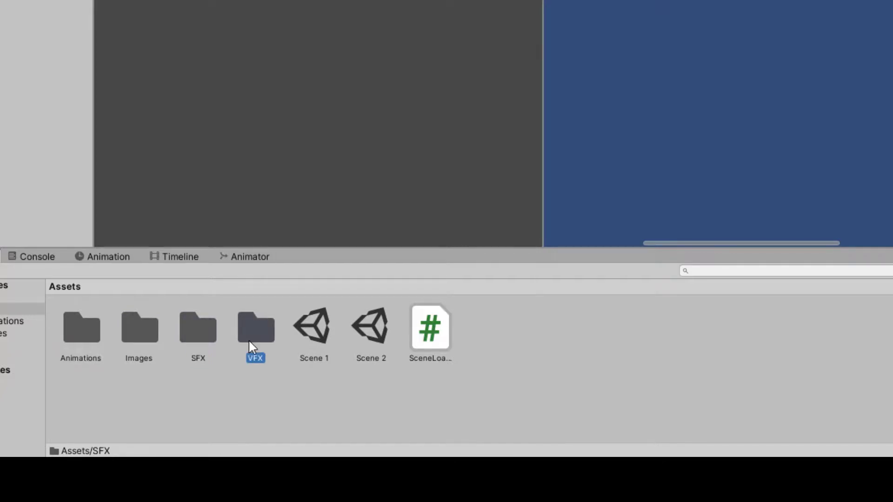
{"action": "left_click", "coordinate": [322, 337]}
{"action": "left_click", "coordinate": [373, 333]}
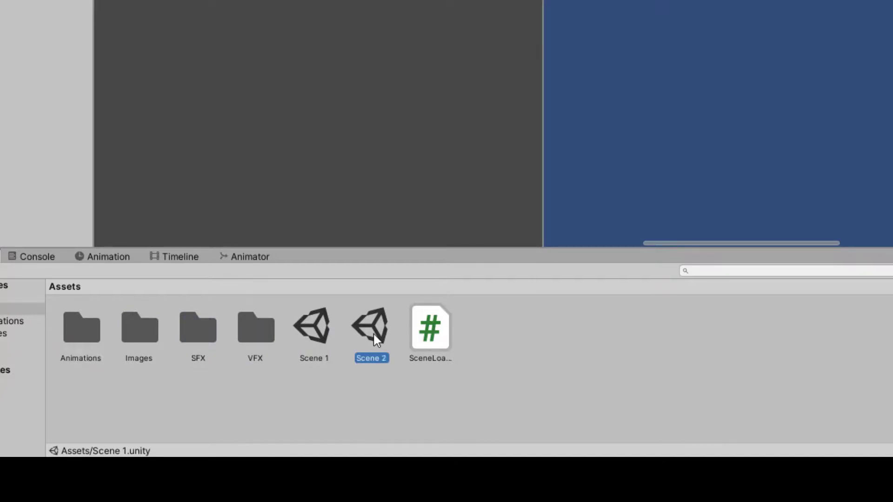
{"action": "left_click", "coordinate": [419, 334]}
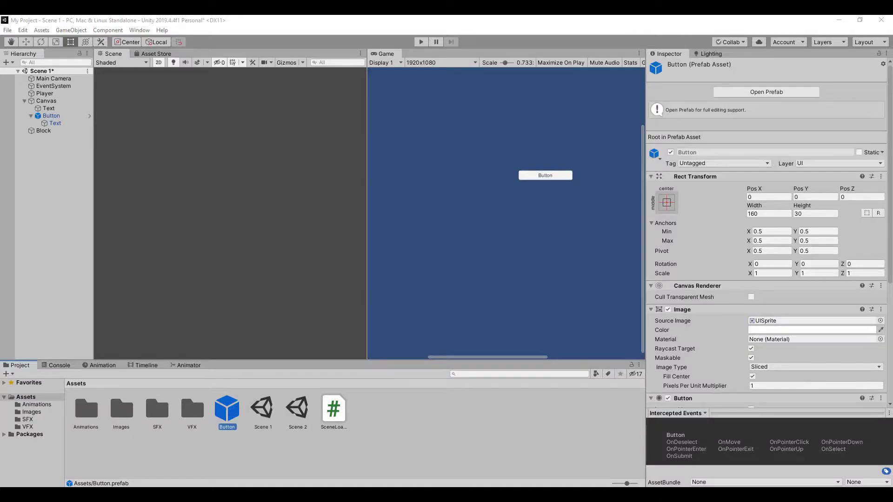
- Duplicate the Animations folder in the project assets and rename the copy Sound
{"action": "left_click", "coordinate": [93, 425]}
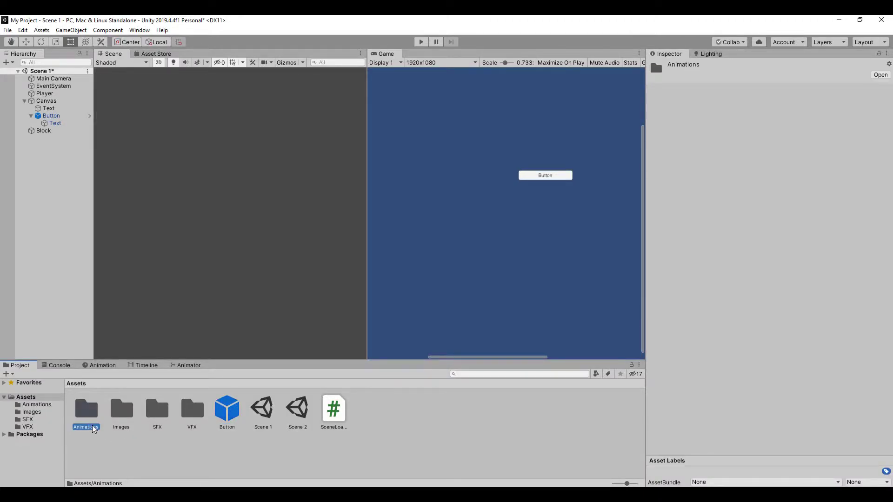
{"action": "key", "text": "ctrl+d"}
{"action": "right_click", "coordinate": [126, 420]}
{"action": "left_click", "coordinate": [184, 226]}
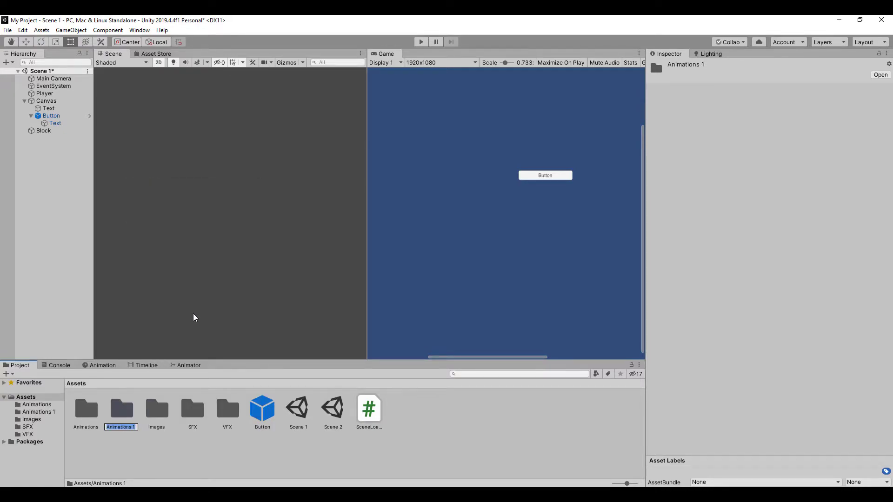
{"action": "type", "text": "Sound"}
{"action": "key", "text": "Return"}
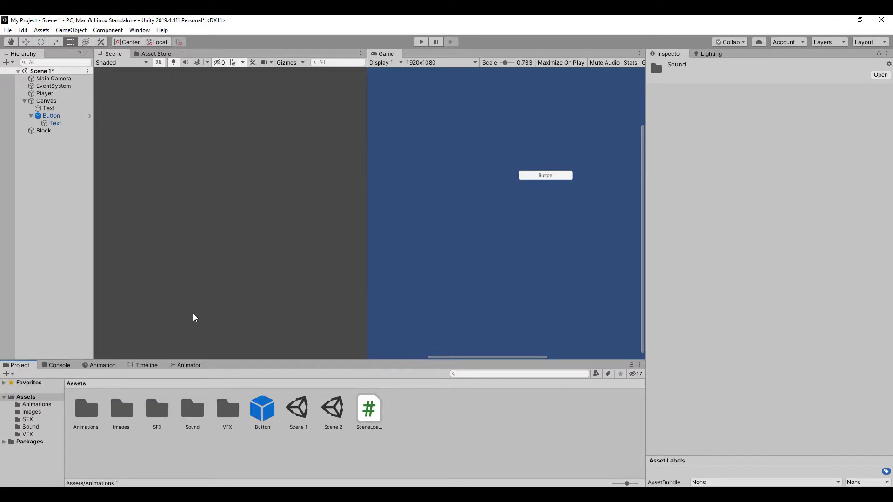
- Look through the Player's Sprite Renderer sprite and color choices and the components available to add
{"action": "left_click", "coordinate": [263, 412]}
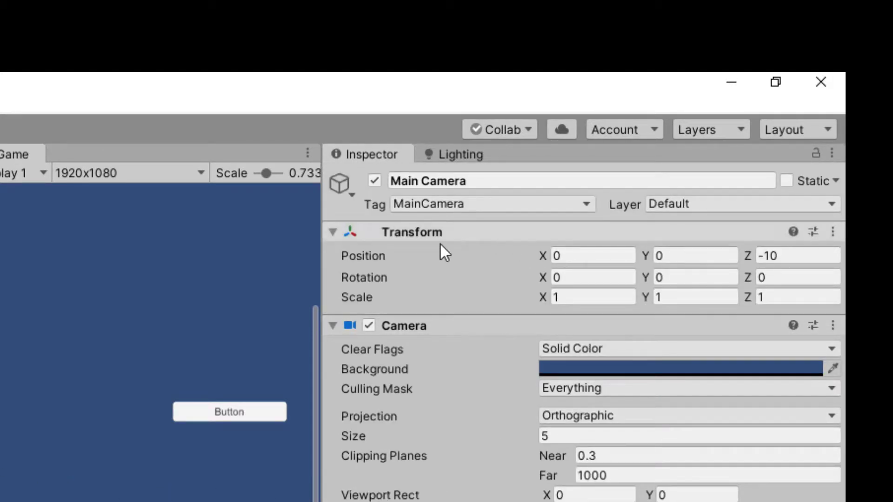
{"action": "mouse_move", "coordinate": [424, 408]}
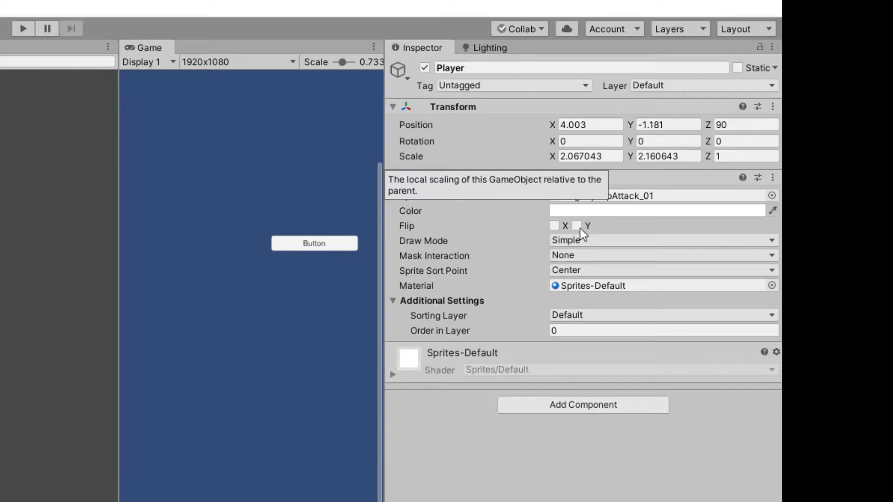
{"action": "left_click", "coordinate": [771, 195]}
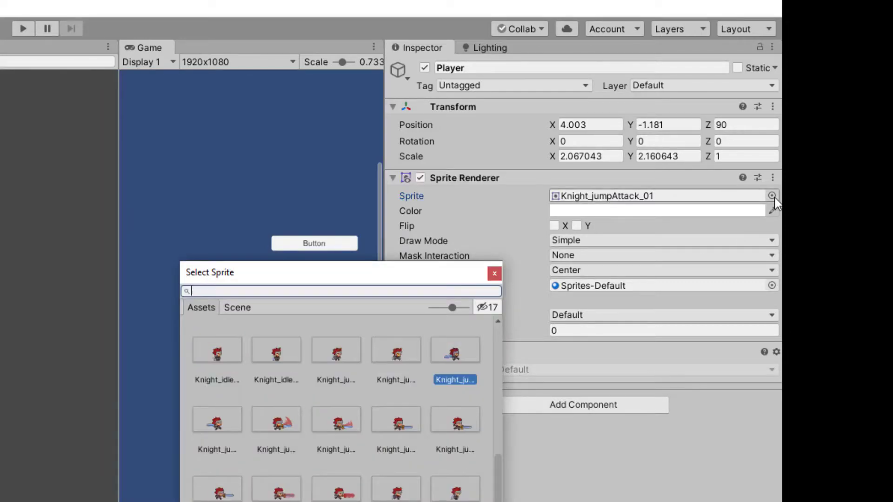
{"action": "left_click", "coordinate": [495, 273]}
{"action": "left_click", "coordinate": [579, 214]}
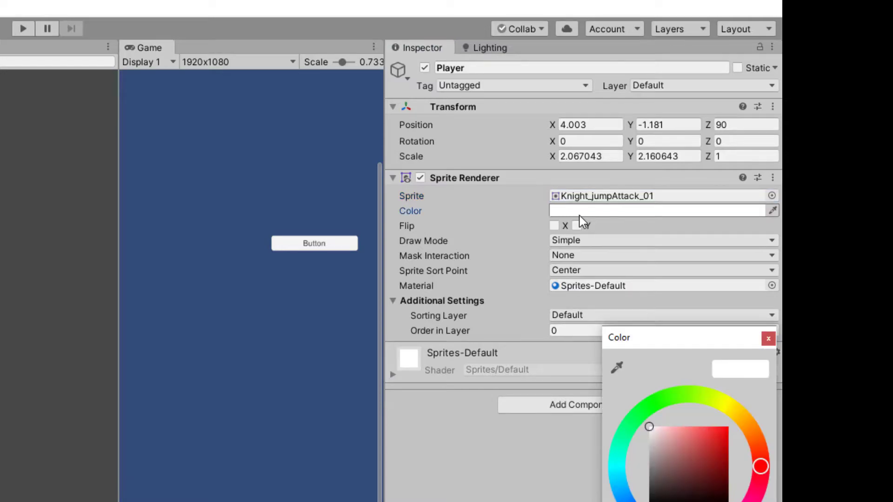
{"action": "left_click", "coordinate": [540, 476]}
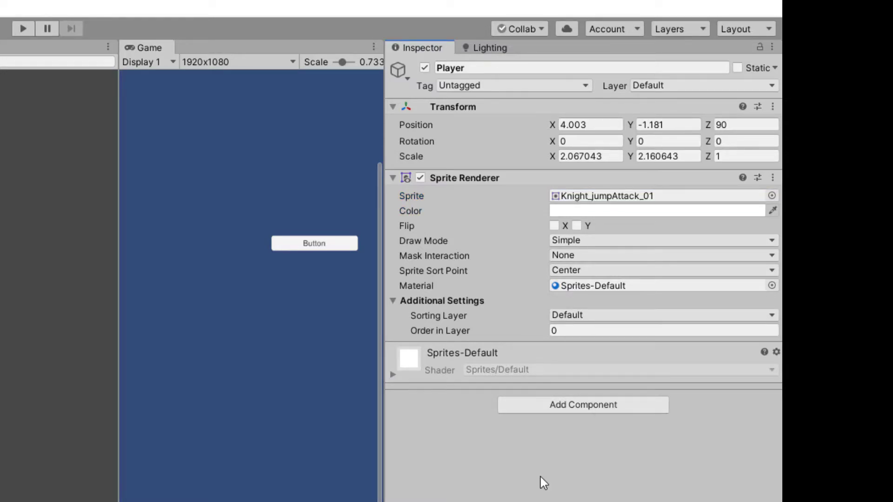
{"action": "left_click", "coordinate": [623, 406]}
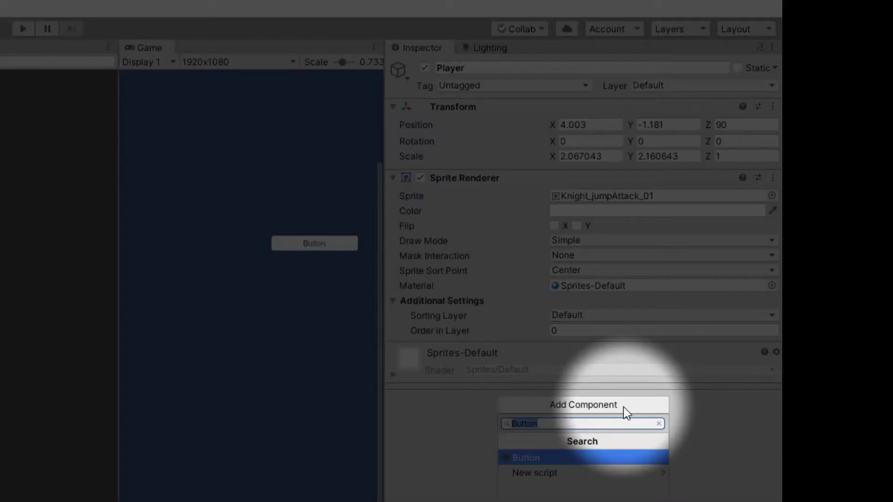
{"action": "left_click", "coordinate": [764, 492]}
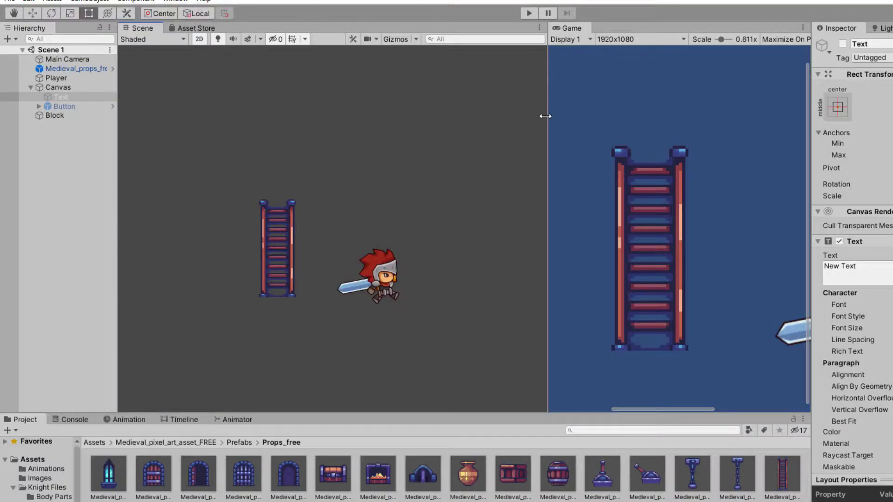
- Widen the Scene view at the expense of the Game view and frame the ladder and knight larger
{"action": "left_click_drag", "start_coordinate": [545, 116], "coordinate": [693, 116]}
{"action": "scroll", "coordinate": [524, 241], "scroll_direction": "up", "scroll_amount": 2}
{"action": "middle_click_drag", "start_coordinate": [504, 239], "coordinate": [620, 205]}
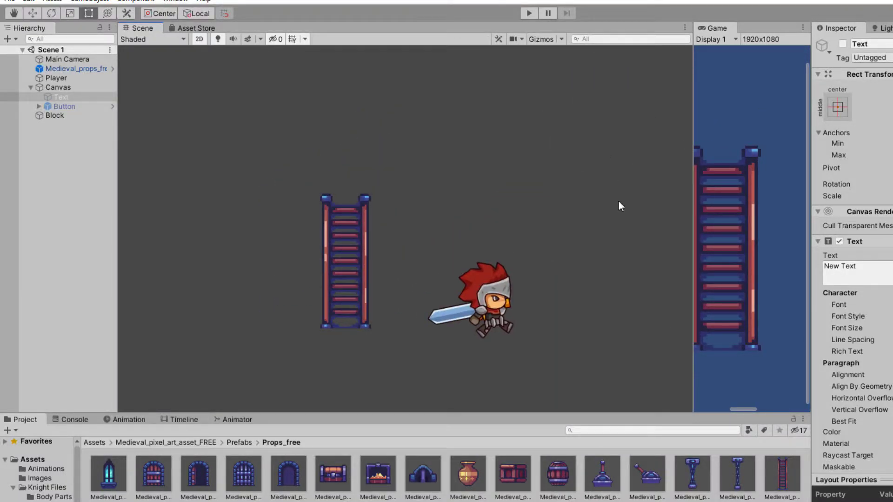
- Move the Player knight slightly upward with the Rect tool, and shift it right along its X axis with the Move tool
{"action": "left_click", "coordinate": [500, 282]}
{"action": "left_click_drag", "start_coordinate": [485, 263], "coordinate": [477, 245]}
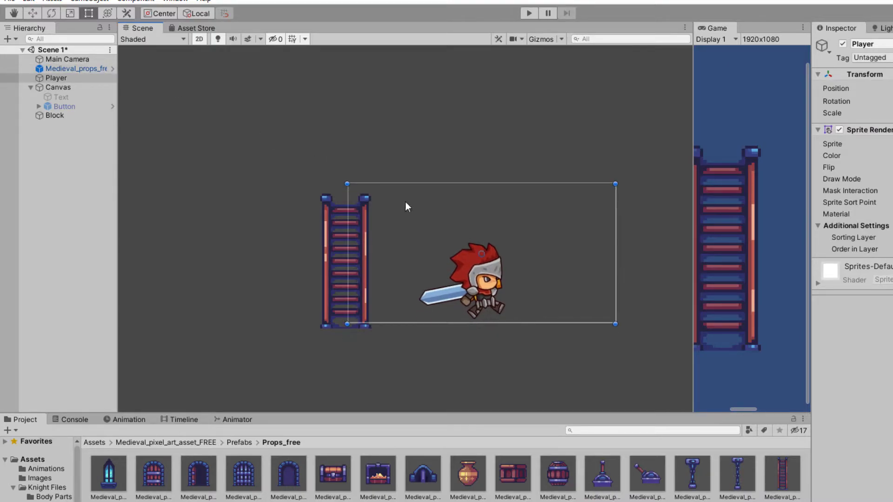
{"action": "left_click", "coordinate": [37, 12]}
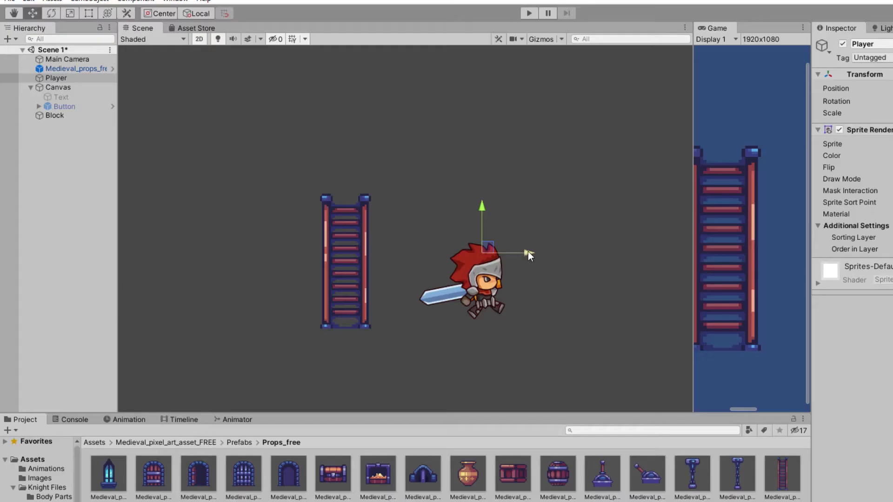
{"action": "mouse_move", "coordinate": [528, 251]}
{"action": "left_mouse_down"}
{"action": "mouse_move", "coordinate": [511, 252]}
{"action": "mouse_move", "coordinate": [543, 250]}
{"action": "left_mouse_up"}
- Add the arched doorway prefab to the scene, enlarge it with the Rect tool and place it left of the ladder
{"action": "left_click_drag", "start_coordinate": [296, 479], "coordinate": [256, 275]}
{"action": "left_click", "coordinate": [88, 13]}
{"action": "left_click_drag", "start_coordinate": [269, 262], "coordinate": [333, 190]}
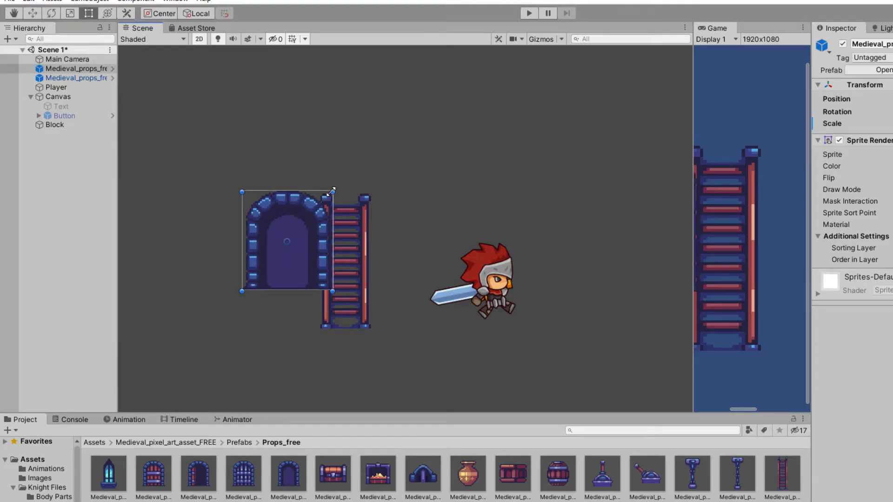
{"action": "left_click_drag", "start_coordinate": [299, 225], "coordinate": [247, 232]}
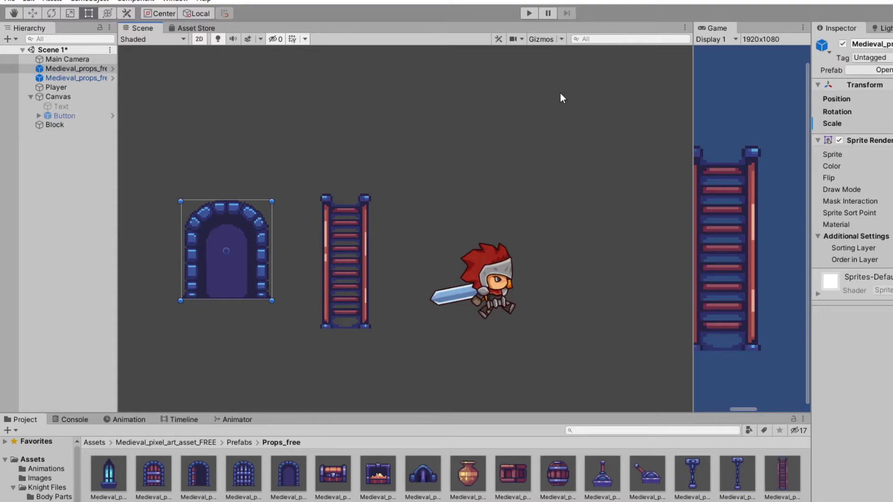
- Set the Player sprite's Order in Layer to 15, leaving its sorting layer at Default
{"action": "left_click", "coordinate": [490, 243]}
{"action": "left_click", "coordinate": [487, 258]}
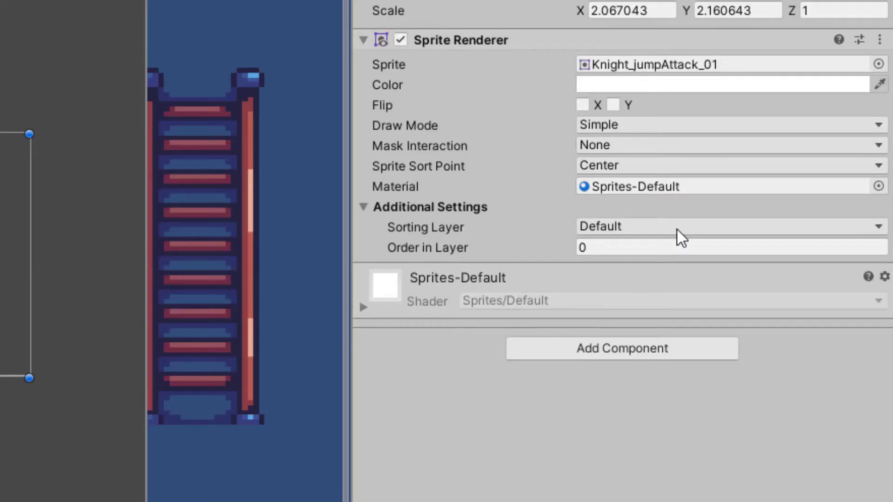
{"action": "left_click", "coordinate": [676, 230]}
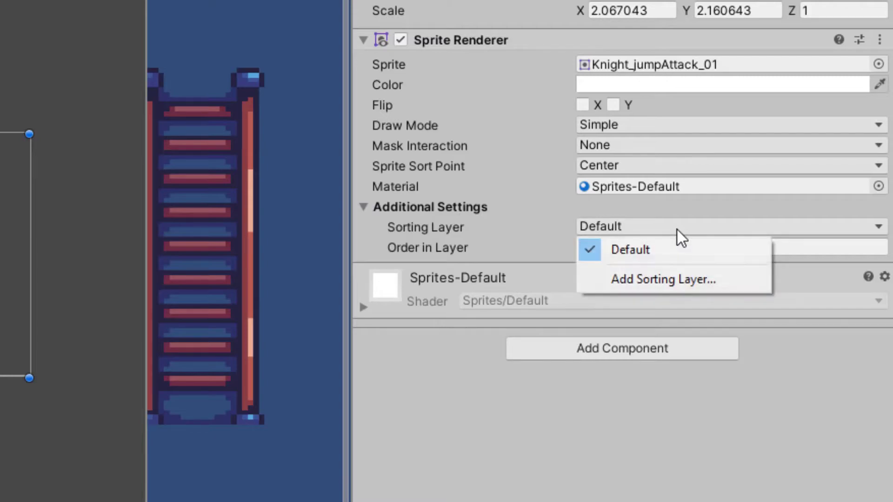
{"action": "left_click", "coordinate": [540, 189]}
{"action": "left_click", "coordinate": [619, 248]}
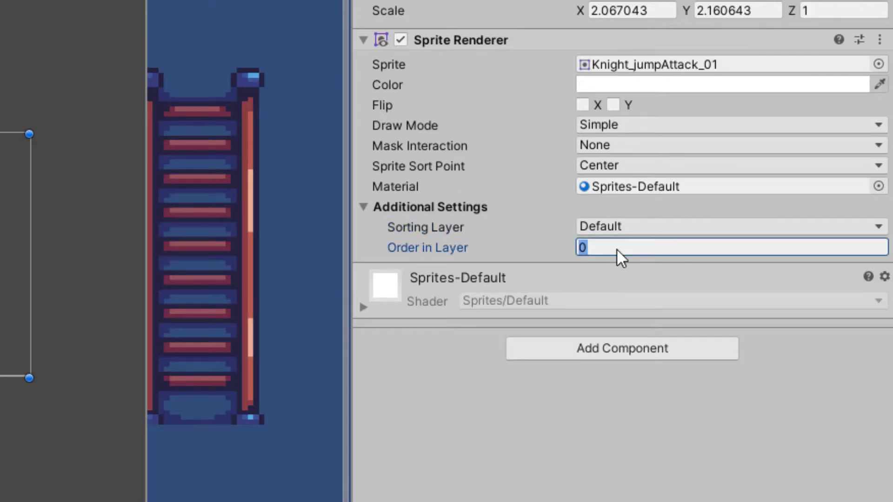
{"action": "type", "text": "15"}
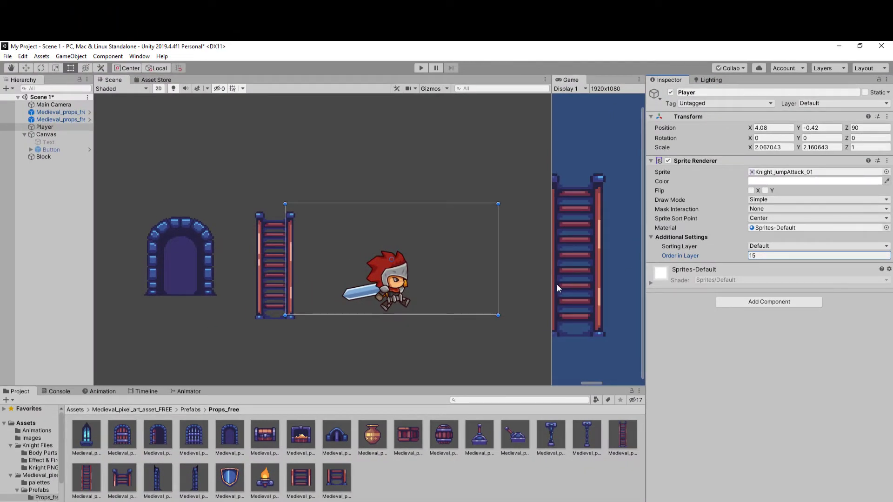
- Rearrange the editor layout so that the Scene view comes after the Asset Store view
{"action": "left_click_drag", "start_coordinate": [553, 284], "coordinate": [656, 200]}
{"action": "left_click_drag", "start_coordinate": [118, 78], "coordinate": [162, 80]}
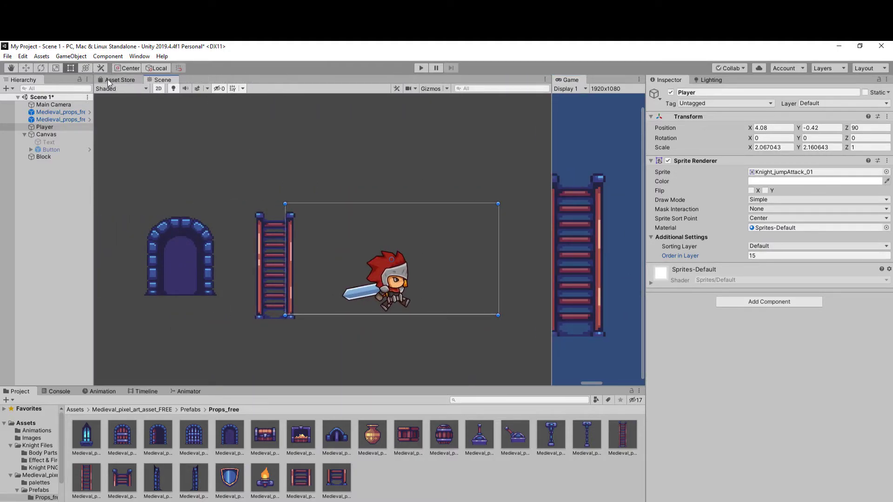
{"action": "left_click", "coordinate": [882, 70]}
{"action": "left_click", "coordinate": [881, 72]}
{"action": "left_click", "coordinate": [140, 57]}
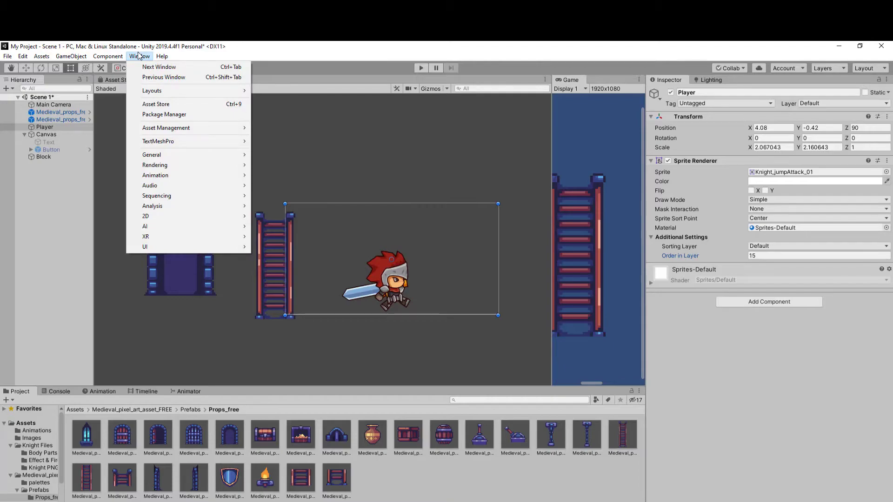
{"action": "mouse_move", "coordinate": [162, 56]}
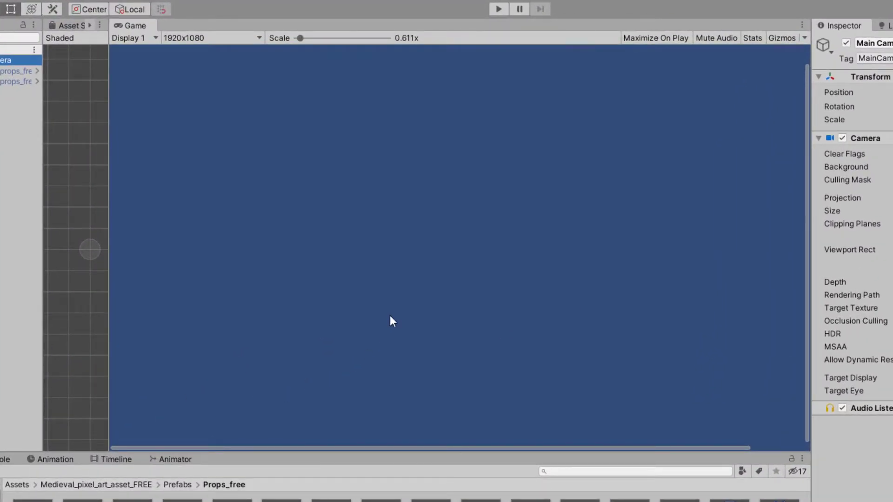
{"action": "left_click", "coordinate": [618, 179]}
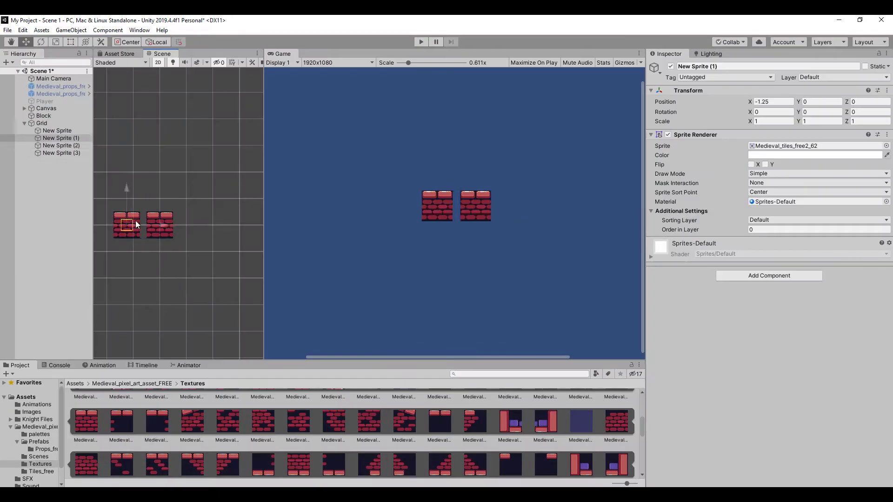
- Lower the brick floor tiles to Y -3.5 and duplicate them repeatedly to build a continuous floor across the scene
{"action": "left_click_drag", "start_coordinate": [136, 221], "coordinate": [175, 269]}
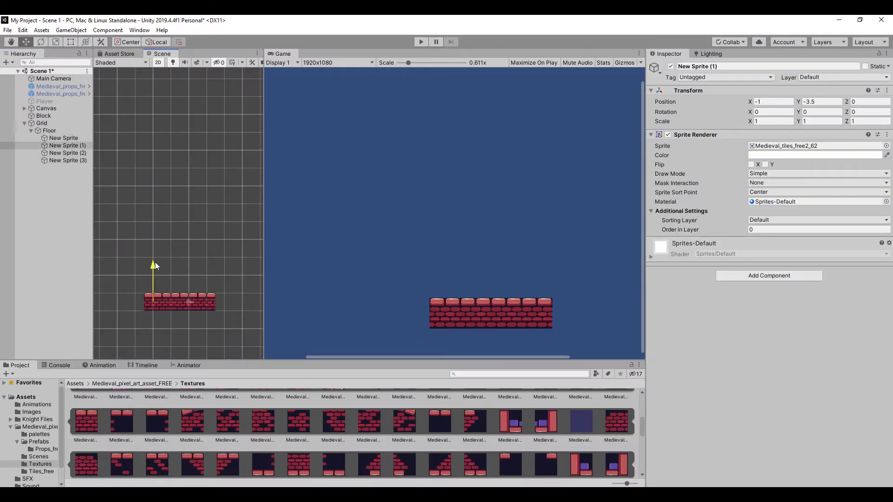
{"action": "key", "text": "ctrl+d"}
{"action": "key", "text": "ctrl+d"}
{"action": "key", "text": "ctrl+d"}
{"action": "scroll", "coordinate": [516, 447], "scroll_direction": "down", "scroll_amount": 3}
{"action": "scroll", "coordinate": [516, 447], "scroll_direction": "up", "scroll_amount": 2}
{"action": "key", "text": "ctrl+d"}
{"action": "key", "text": "ctrl+d"}
{"action": "key", "text": "ctrl+d"}
{"action": "key", "text": "ctrl+d"}
{"action": "key", "text": "ctrl+d"}
{"action": "key", "text": "ctrl+d"}
{"action": "key", "text": "ctrl+d"}
{"action": "key", "text": "ctrl+d"}
{"action": "key", "text": "ctrl+d"}
{"action": "key", "text": "ctrl+d"}
{"action": "key", "text": "ctrl+d"}
{"action": "key", "text": "ctrl+d"}
{"action": "key", "text": "ctrl+d"}
{"action": "key", "text": "ctrl+d"}
{"action": "key", "text": "ctrl+d"}
{"action": "key", "text": "ctrl+d"}
{"action": "scroll", "coordinate": [155, 419], "scroll_direction": "down", "scroll_amount": 2}
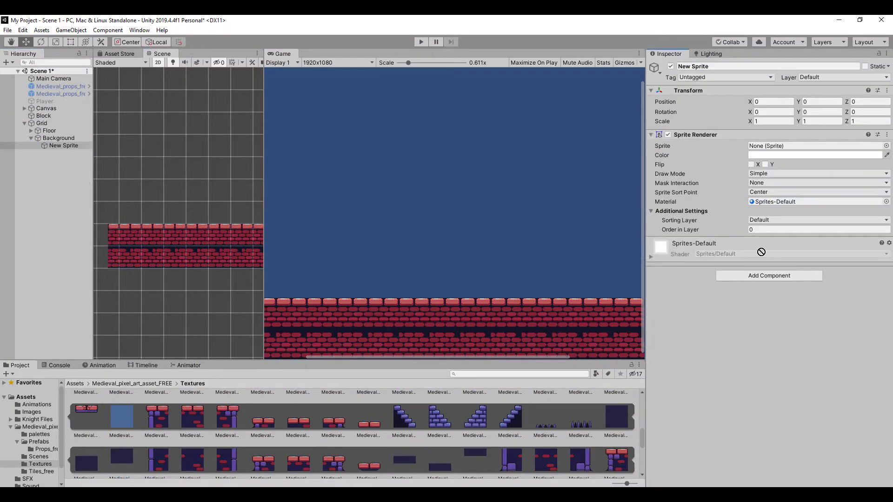
- Assign a wall tile texture to the new Background sprite and duplicate tiles to build the castle wall above the floor
{"action": "left_click_drag", "start_coordinate": [155, 420], "coordinate": [813, 146]}
{"action": "scroll", "coordinate": [178, 214], "scroll_direction": "down", "scroll_amount": 3}
{"action": "key", "text": "ctrl+d"}
{"action": "key", "text": "ctrl+d"}
{"action": "key", "text": "ctrl+d"}
{"action": "key", "text": "ctrl+d"}
{"action": "key", "text": "ctrl+d"}
{"action": "key", "text": "ctrl+d"}
{"action": "left_click_drag", "start_coordinate": [181, 271], "coordinate": [163, 271]}
{"action": "key", "text": "ctrl+d"}
{"action": "key", "text": "ctrl+d"}
{"action": "key", "text": "ctrl+d"}
{"action": "key", "text": "ctrl+d"}
{"action": "key", "text": "ctrl+d"}
{"action": "key", "text": "ctrl+d"}
{"action": "key", "text": "ctrl+d"}
{"action": "key", "text": "ctrl+d"}
{"action": "key", "text": "ctrl+d"}
{"action": "middle_click_drag", "start_coordinate": [251, 320], "coordinate": [197, 319]}
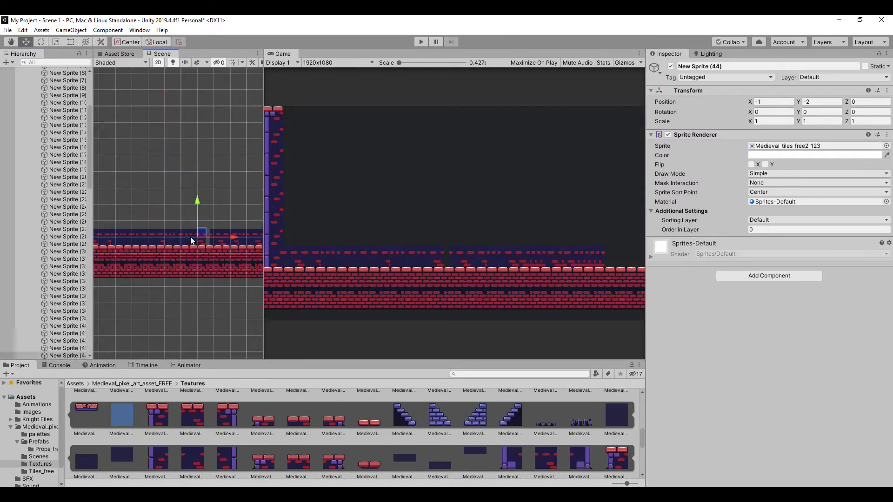
{"action": "left_click", "coordinate": [66, 322], "text": "shift"}
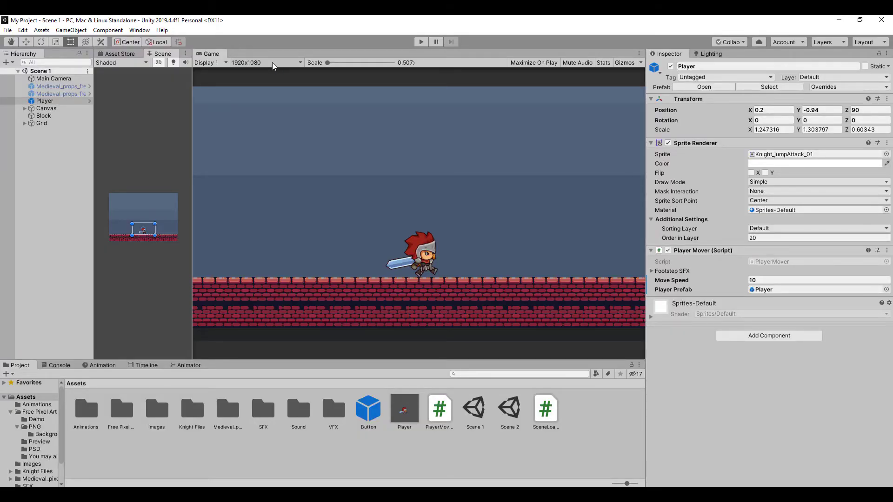
- Review the Game view's resolution and aspect ratio presets, including the option to add a custom one
{"action": "left_click", "coordinate": [273, 64]}
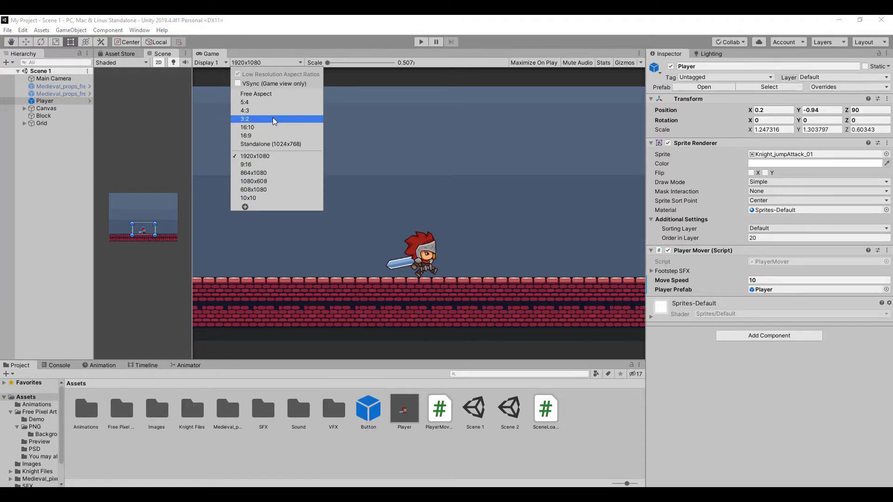
{"action": "left_click", "coordinate": [246, 209]}
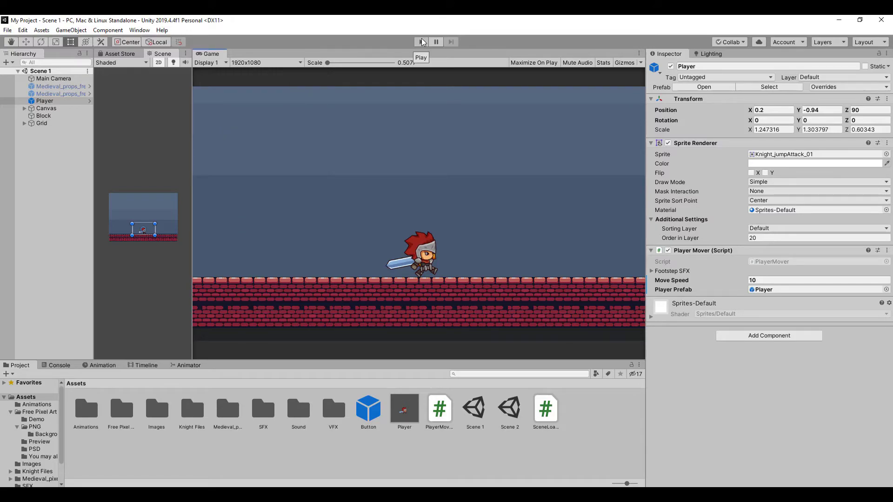
- Run the game in Play mode and walk the knight right and left to test its movement and sprite flipping
{"action": "left_click", "coordinate": [422, 42]}
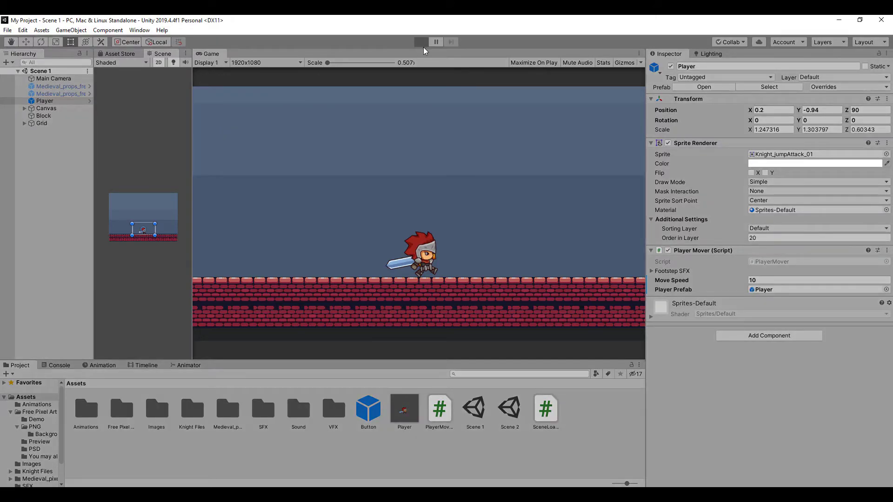
{"action": "key", "text": "Right"}
{"action": "key", "text": "Left"}
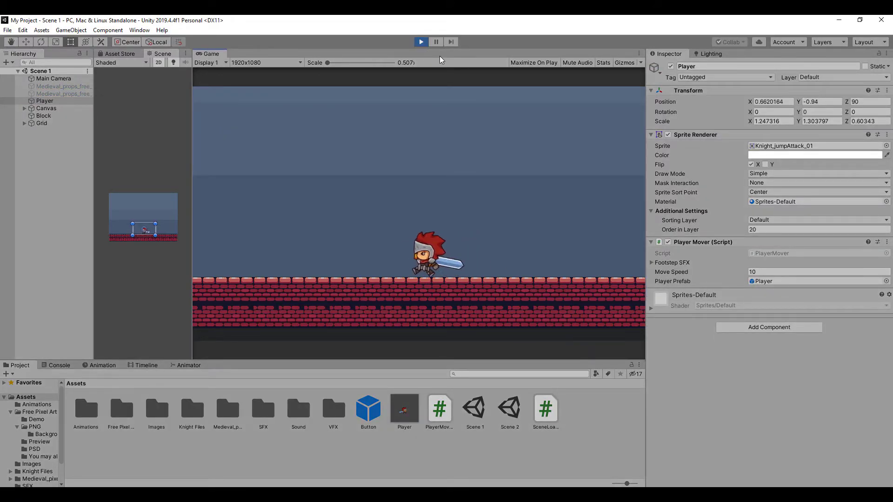
{"action": "key", "text": "Right"}
{"action": "key", "text": "Left"}
{"action": "key", "text": "Left"}
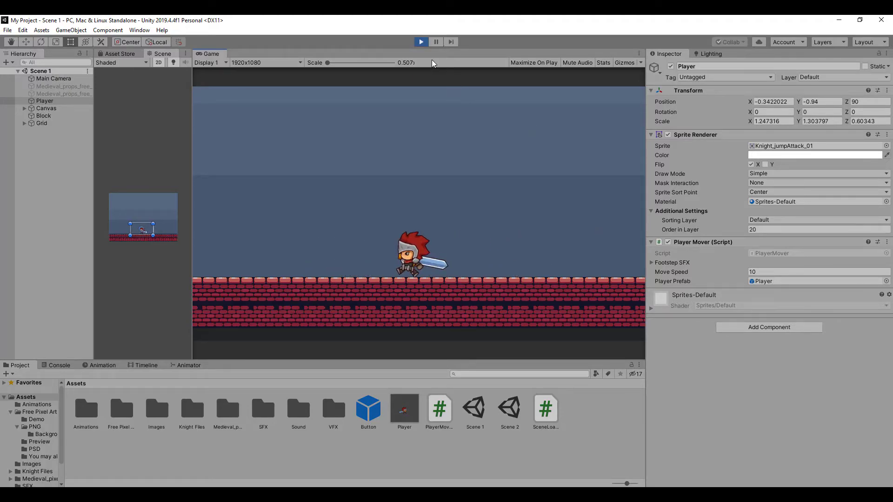
{"action": "key", "text": "Right"}
{"action": "key", "text": "Left"}
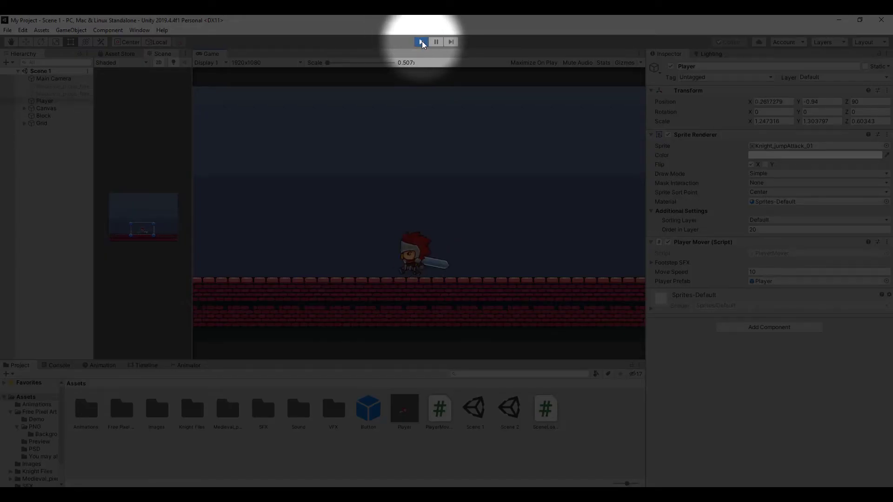
{"action": "key", "text": "Right"}
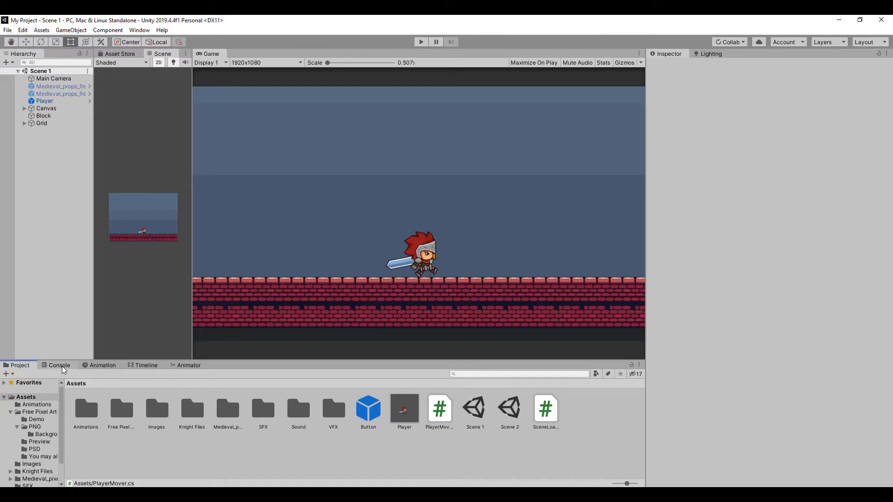
- Bring up the Console view in place of the Project view
{"action": "left_click", "coordinate": [63, 366]}
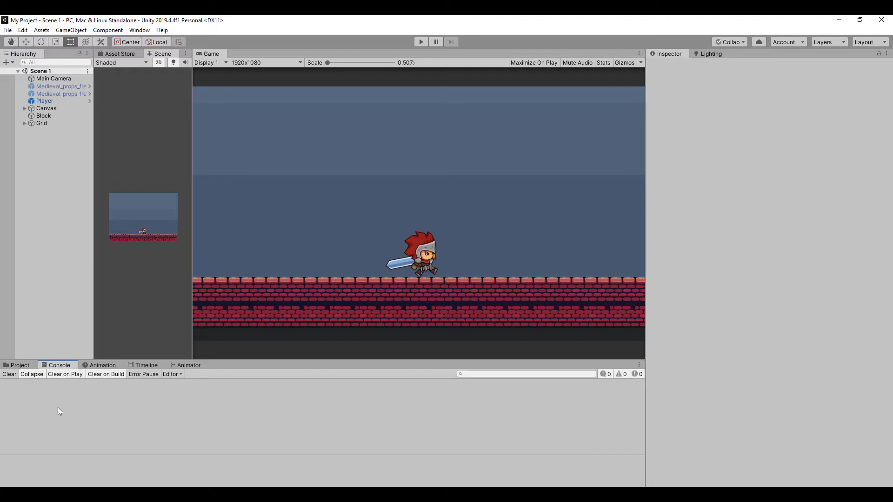
{"action": "left_click", "coordinate": [18, 366]}
{"action": "left_click", "coordinate": [59, 365]}
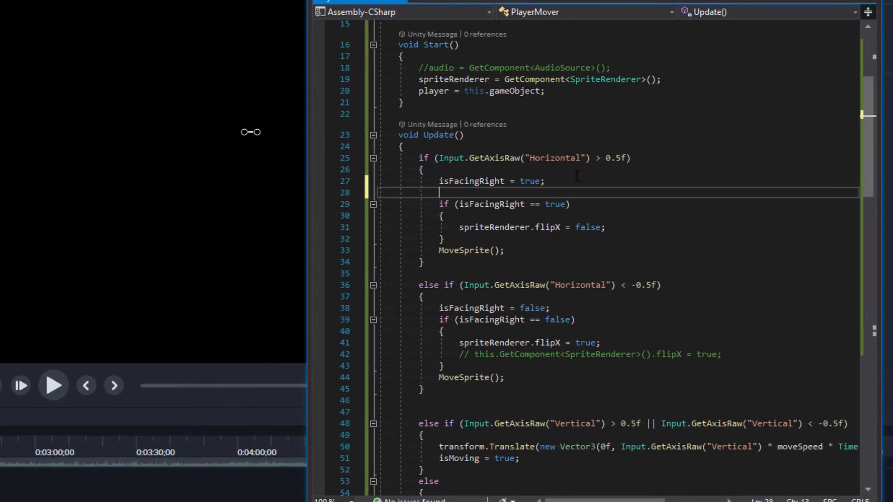
- In Visual Studio, add Debug.Log("Player facing right!"); below isFacingRight = true; in the PlayerMover script's Update method
{"action": "type", "text": "Debug.Log("}
{"action": "type", "text": "\"I"}
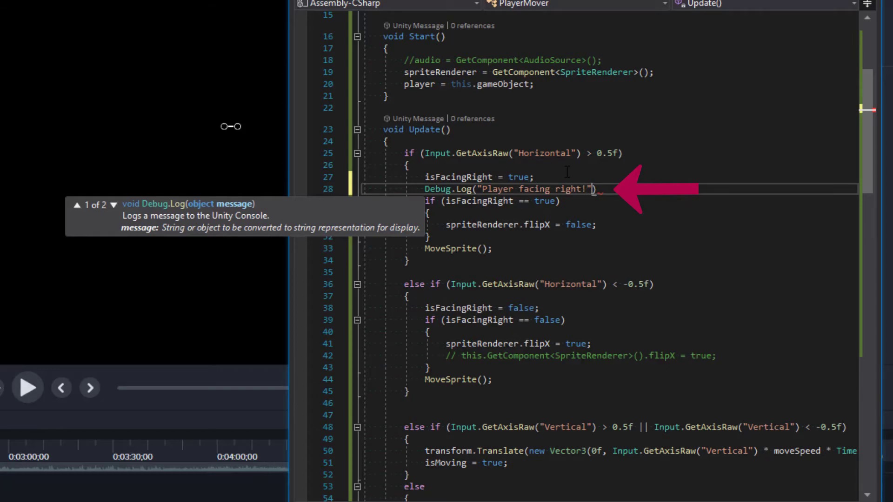
{"action": "type", "text": ");"}
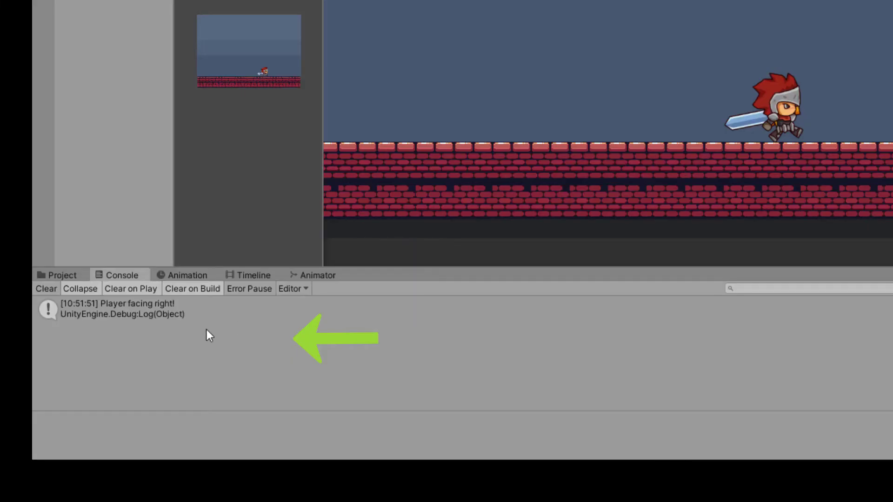
- Walk the knight back and forth in Unity's Play mode to check its direction messages in the Console, clearing the log in between
{"action": "key", "text": "Left"}
{"action": "key", "text": "Right"}
{"action": "key", "text": "Left"}
{"action": "key", "text": "Right"}
{"action": "key", "text": "Left"}
{"action": "key", "text": "Right"}
{"action": "key", "text": "Left"}
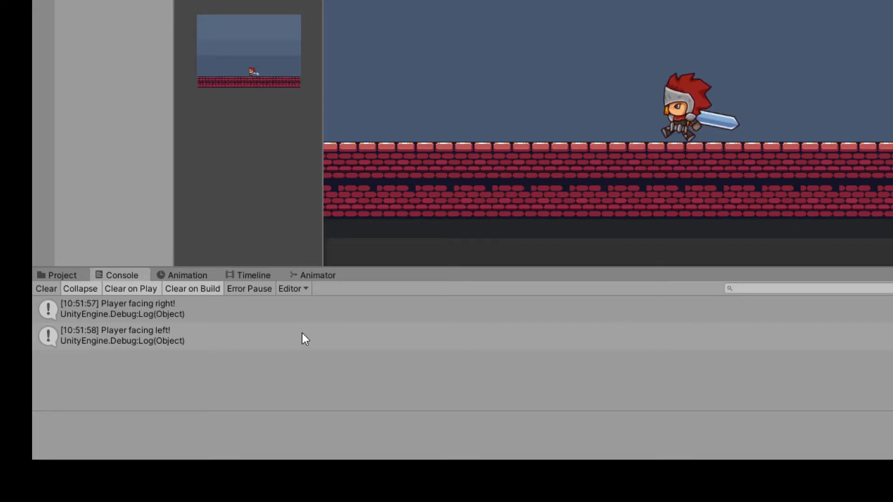
{"action": "key", "text": "Left"}
{"action": "left_click", "coordinate": [46, 289]}
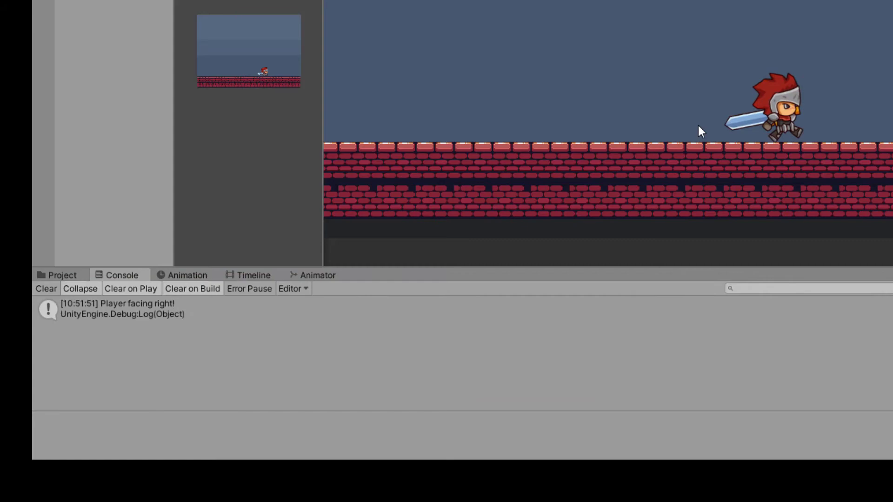
{"action": "key", "text": "a"}
{"action": "key", "text": "d"}
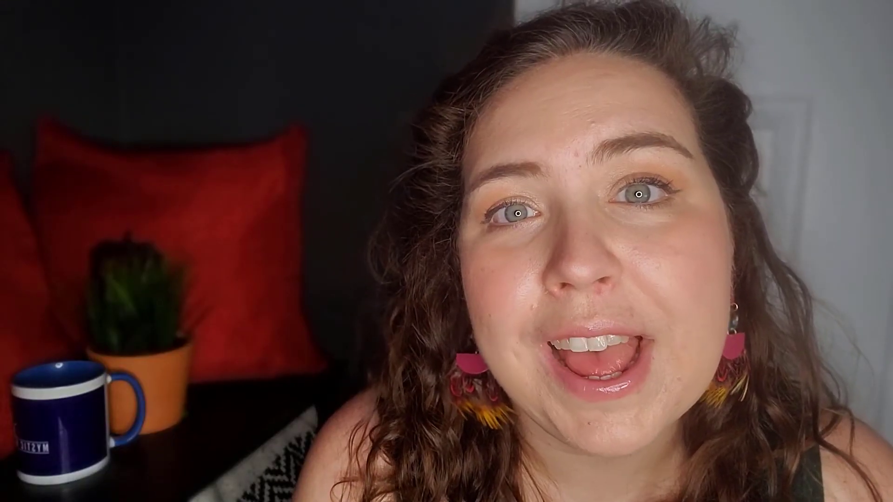